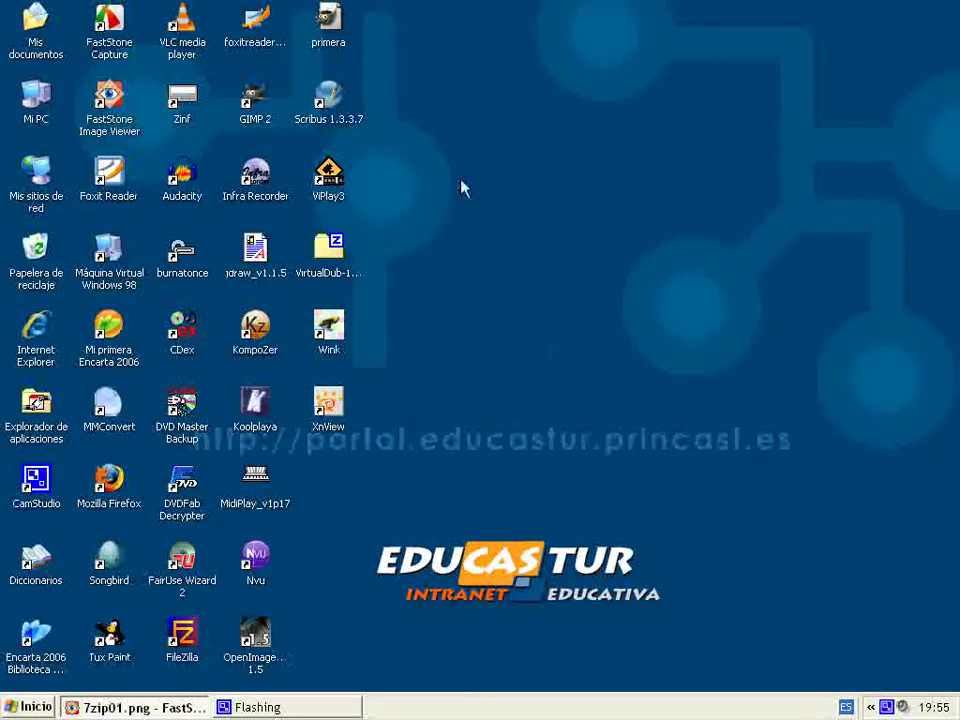
Launch FastStone Capture, minimize its floating capture panel to the tray and restore it.
double_click(112, 56)
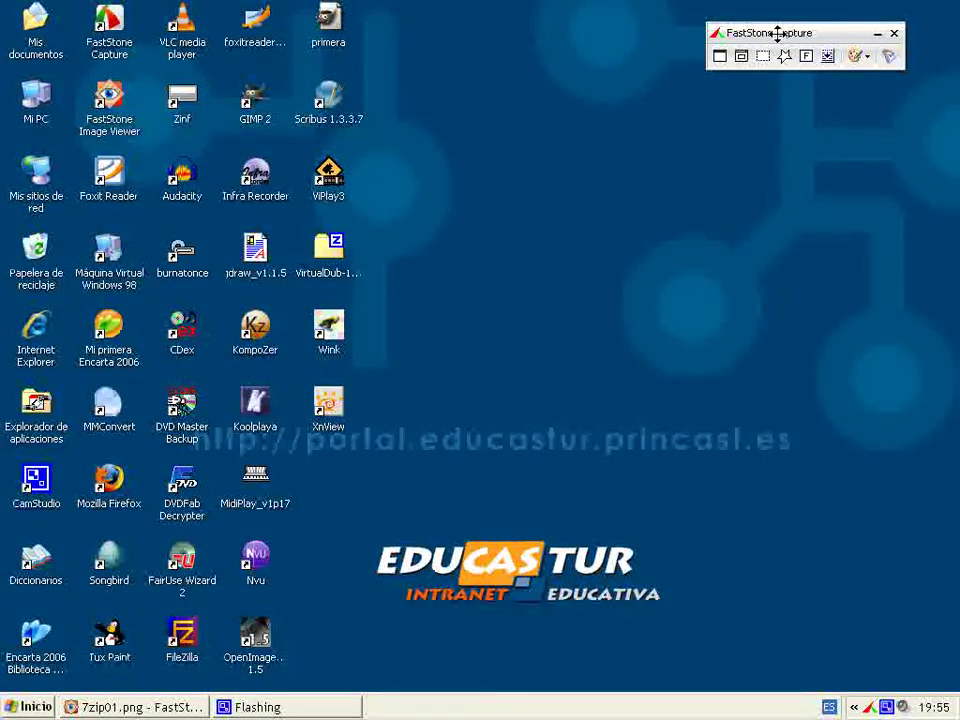
drag(778, 34, 800, 35)
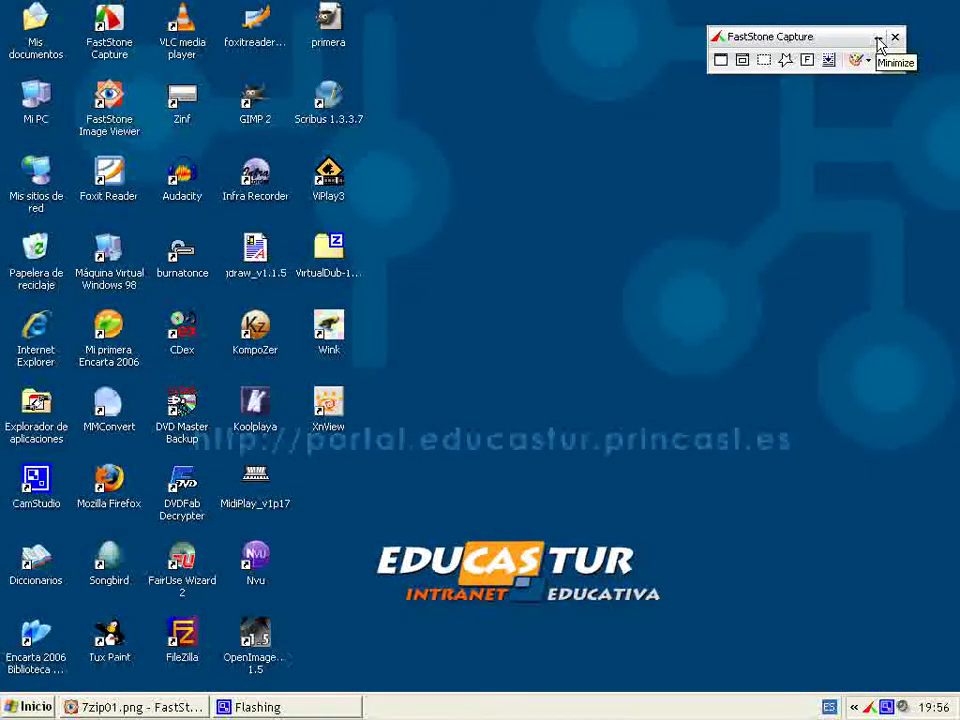
click(878, 40)
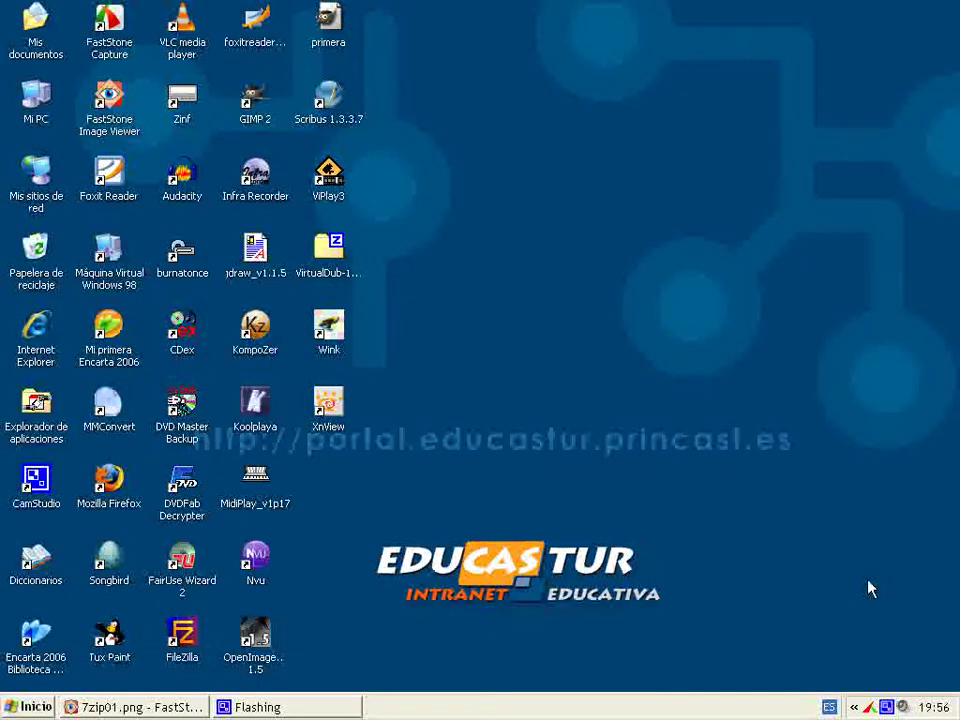
click(872, 704)
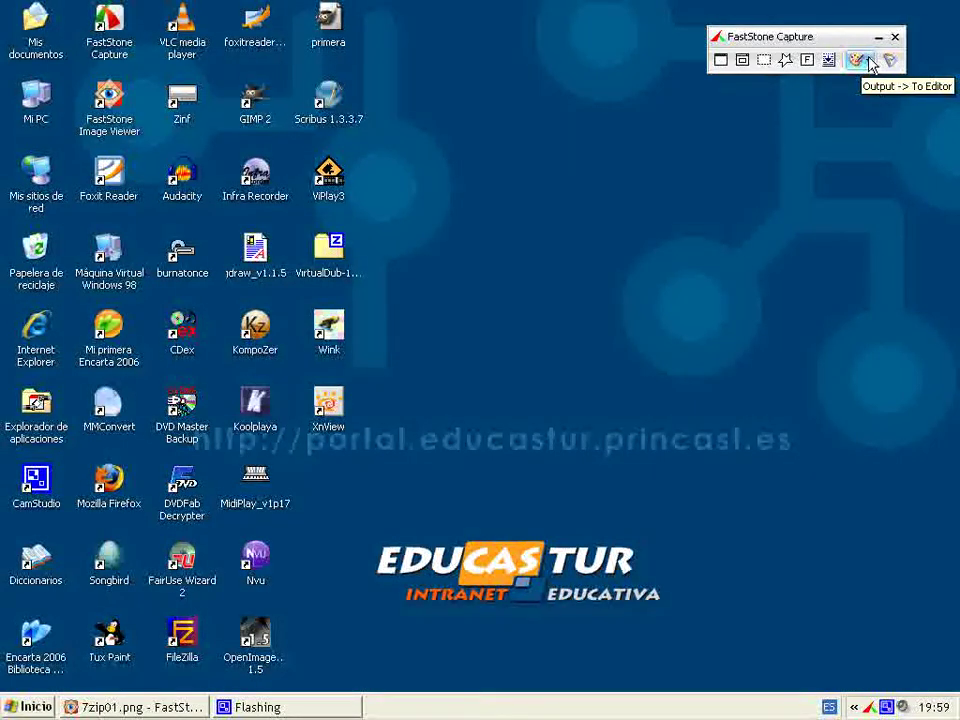
Look over the capture output destinations and the list of program options without changing the output.
click(870, 63)
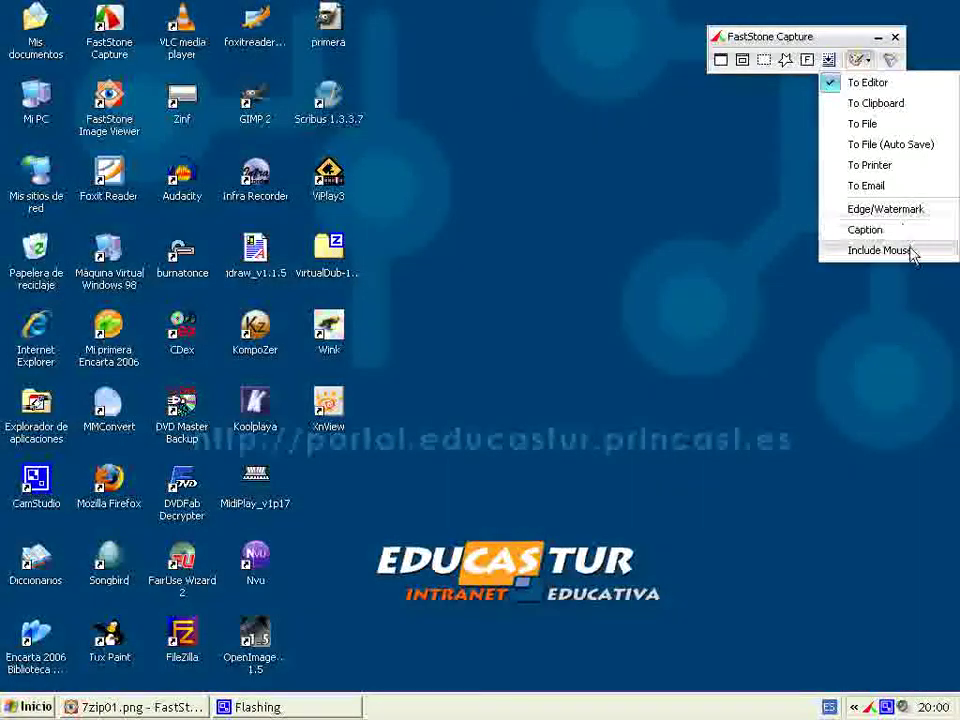
click(840, 126)
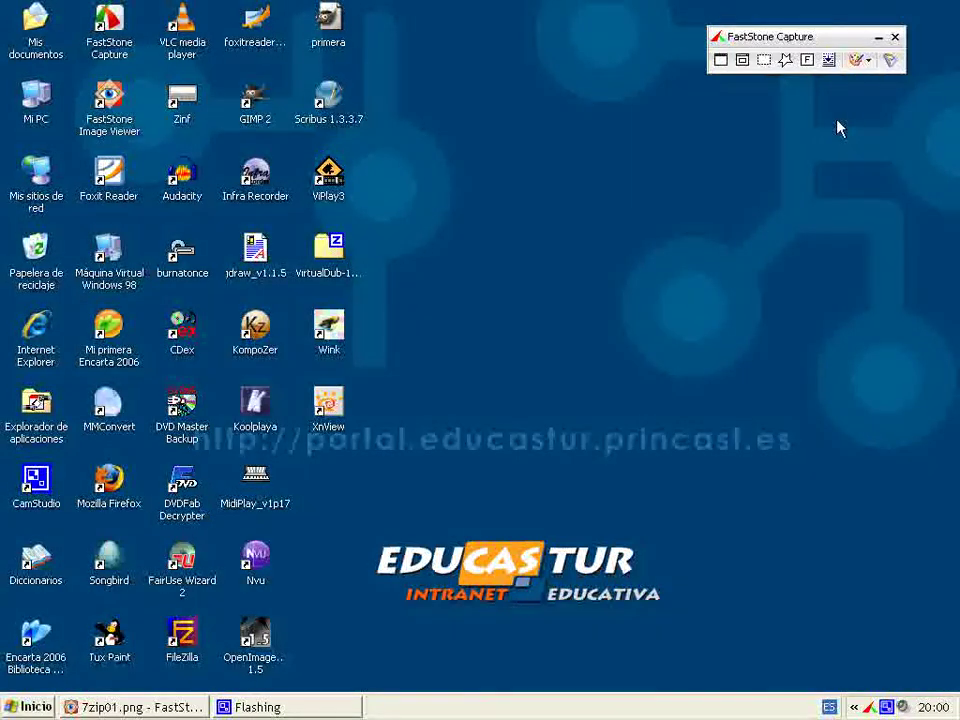
click(892, 62)
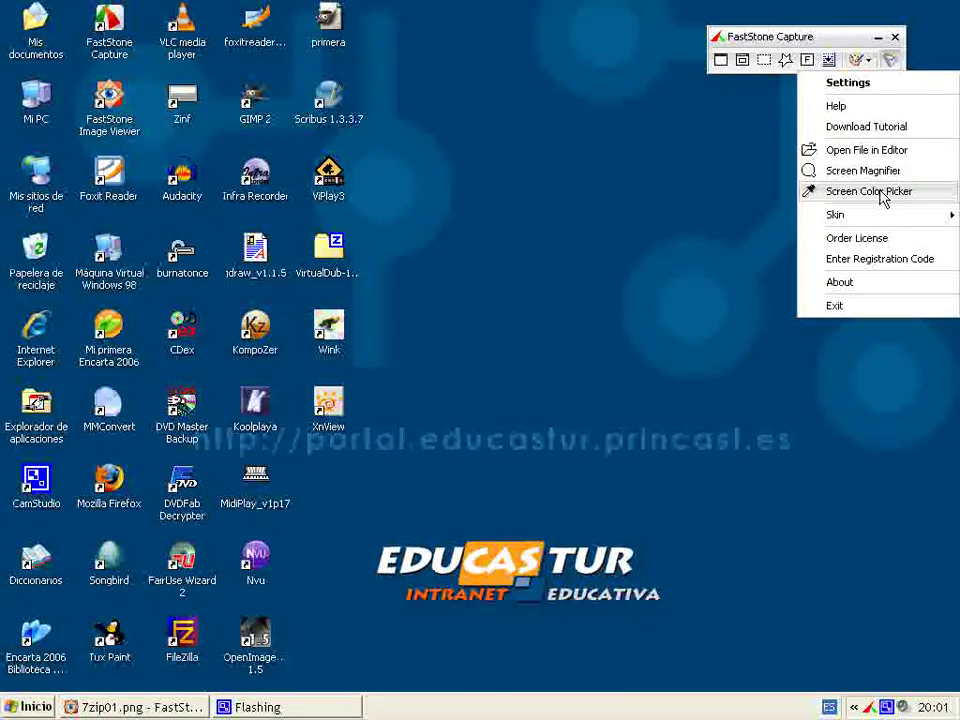
mouse_move(874, 222)
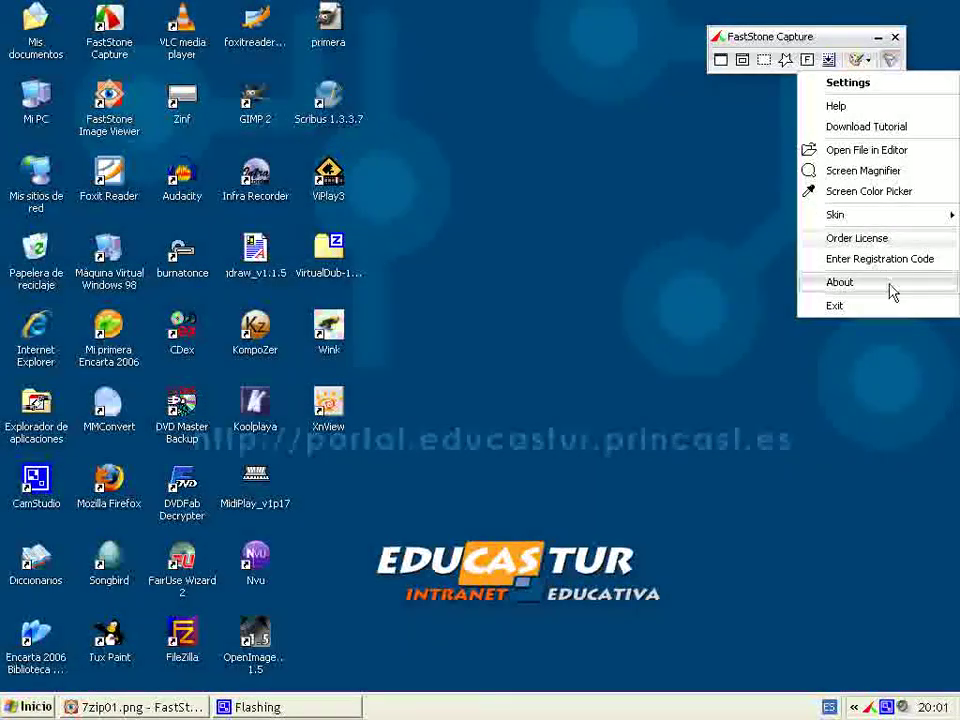
Open the capture settings and set the delay before capture to 3 seconds.
click(888, 86)
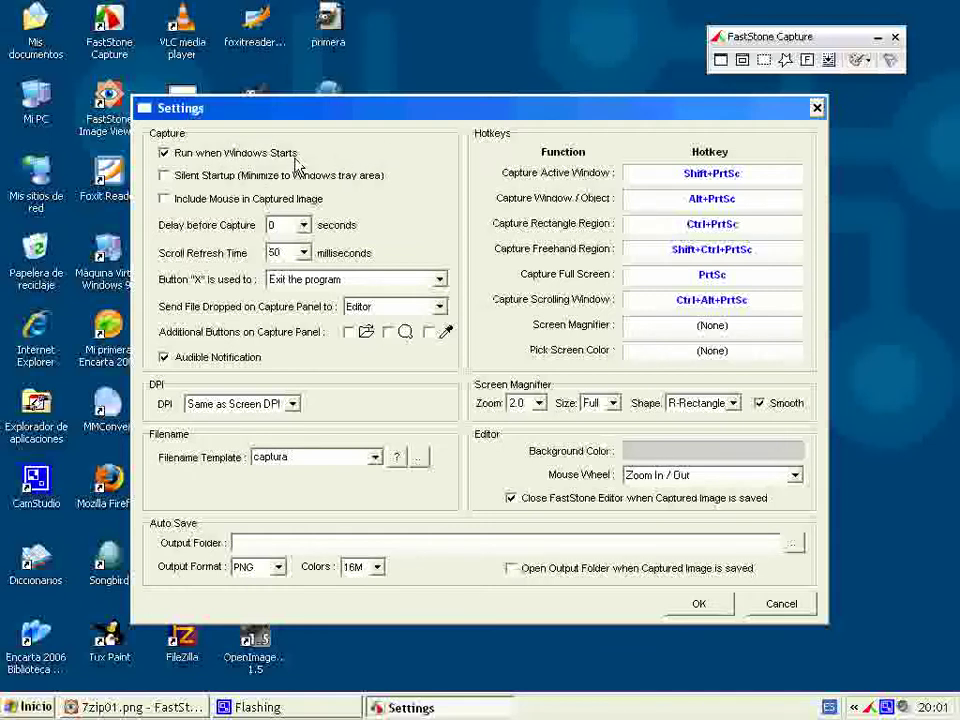
click(304, 225)
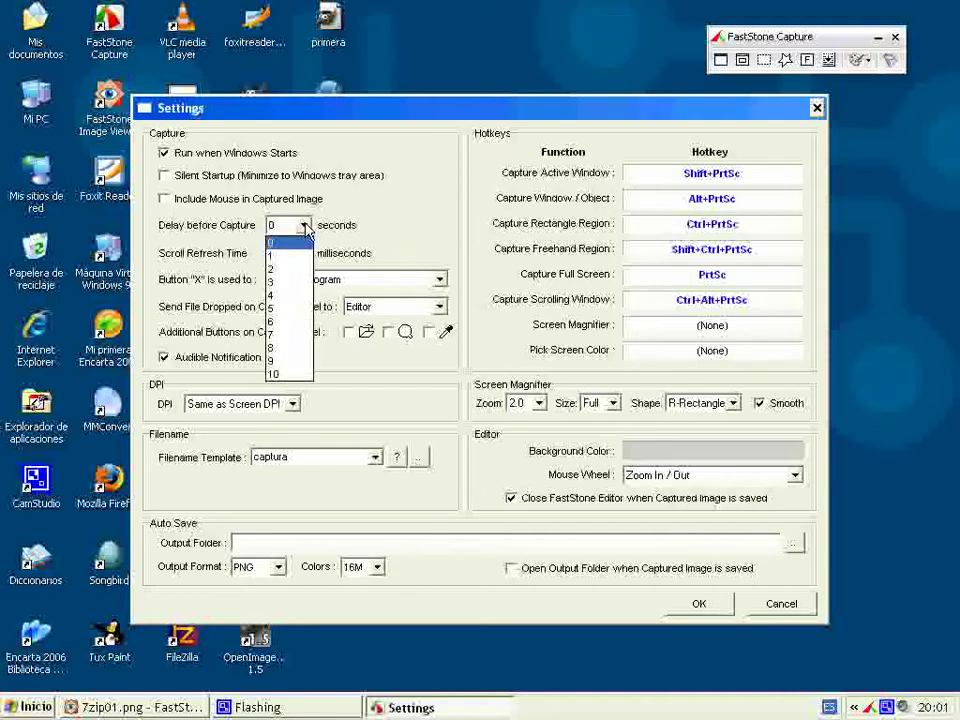
click(295, 291)
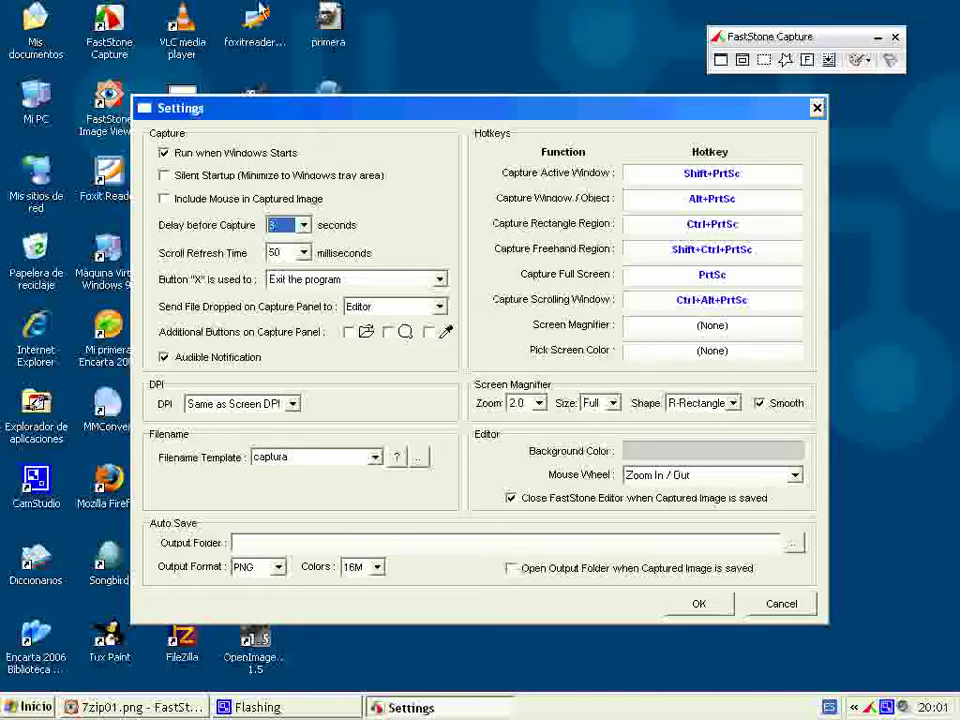
Toggle the additional capture panel buttons on and back off, and view the Capture Active Window hotkey without changing it.
click(348, 332)
click(388, 332)
click(429, 332)
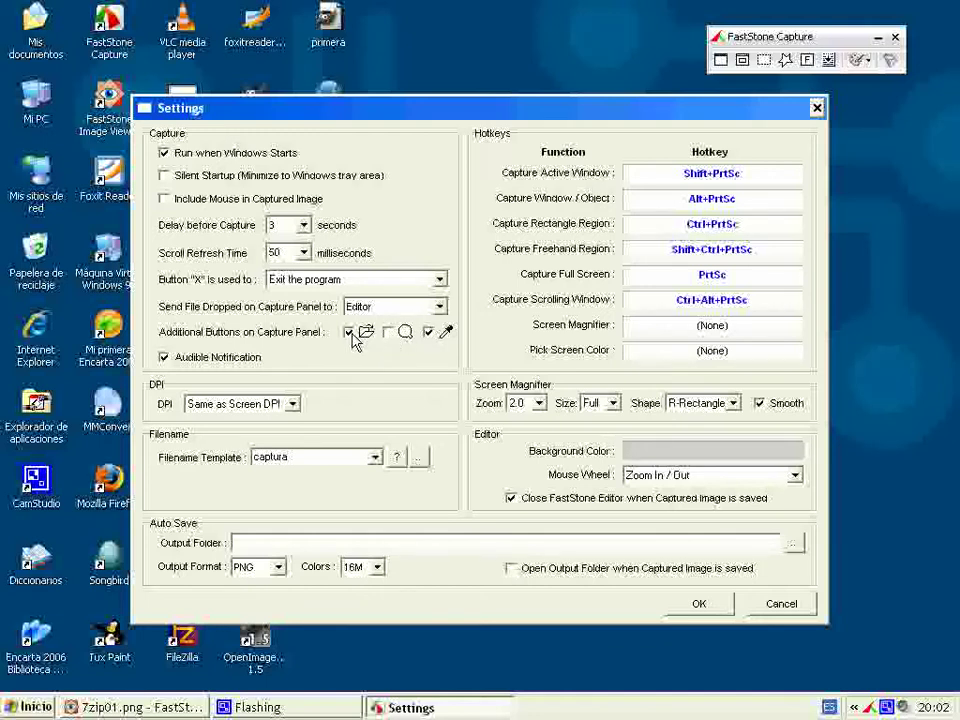
click(348, 332)
click(429, 333)
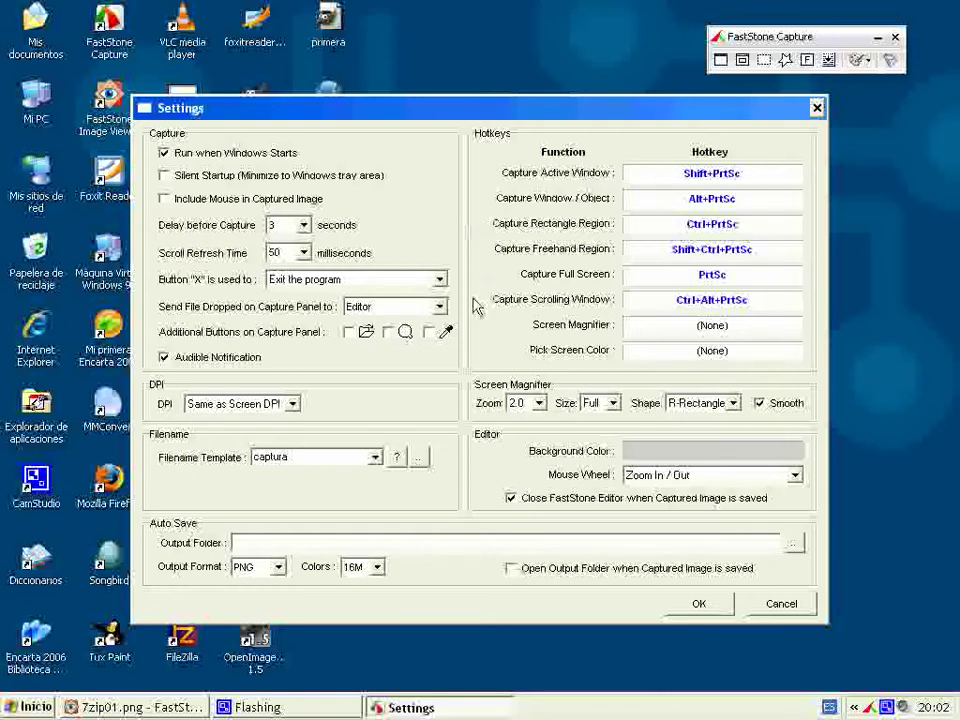
click(710, 173)
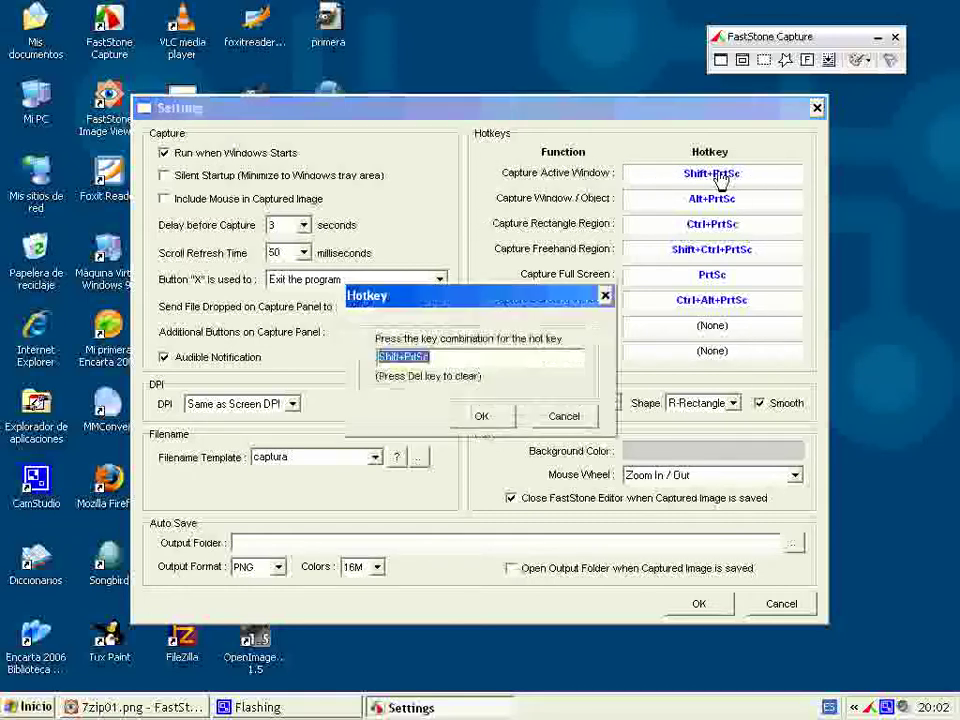
click(483, 416)
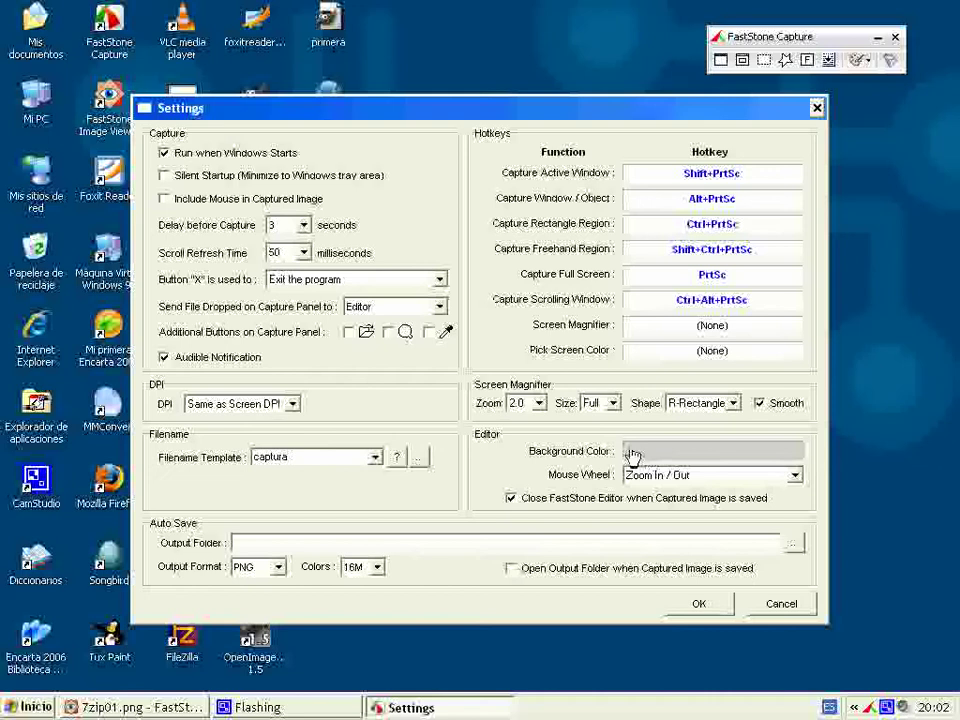
Add a new filename template called "capturar" to the Filename Template List.
click(376, 460)
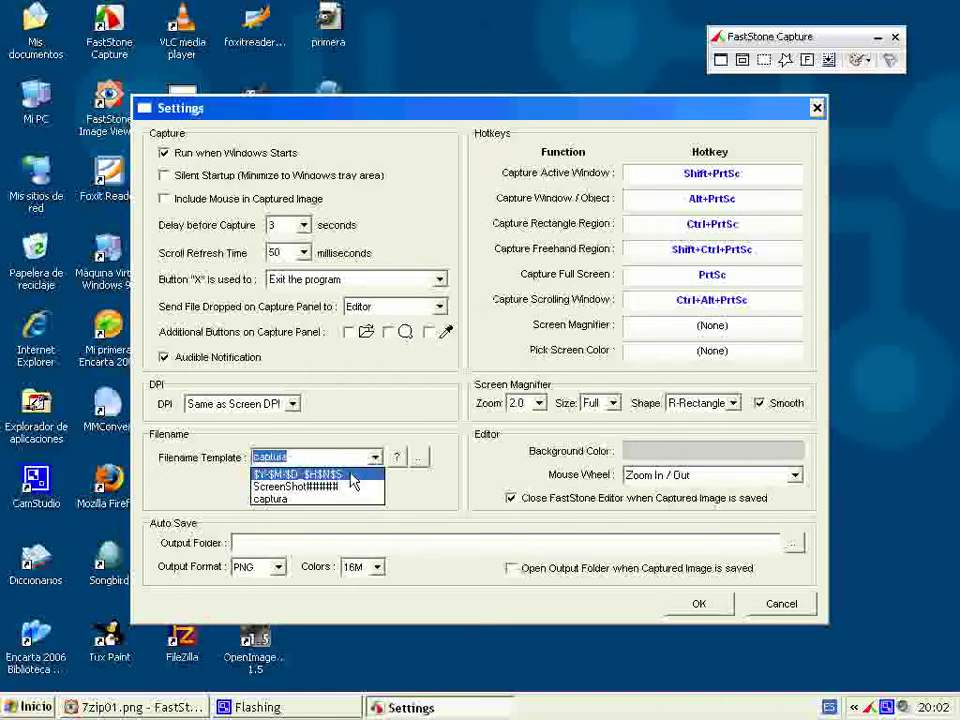
click(423, 463)
click(421, 460)
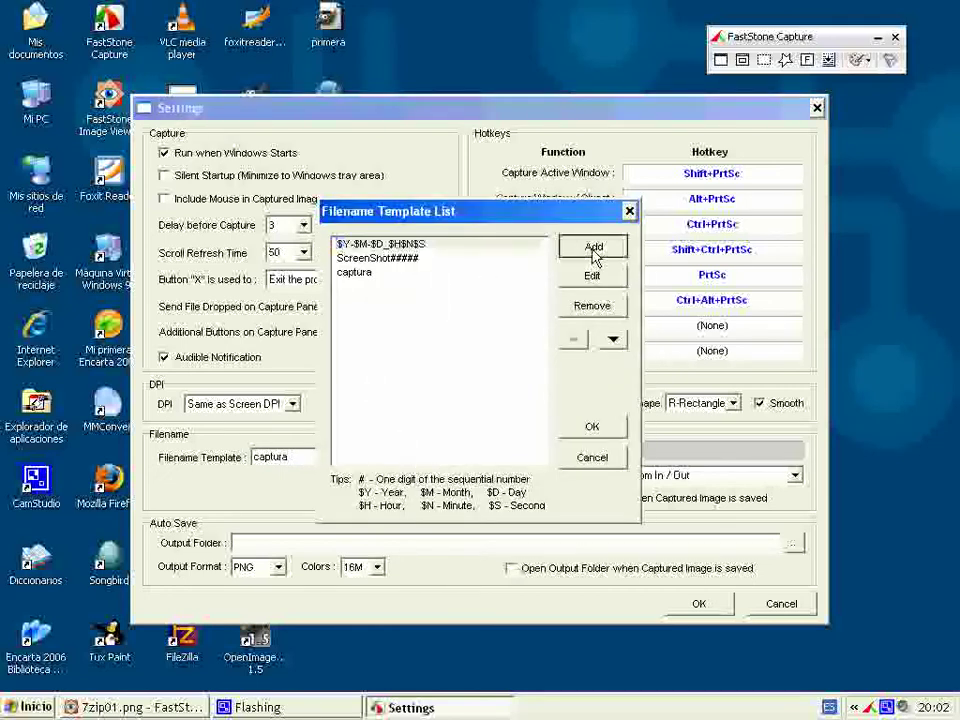
click(593, 249)
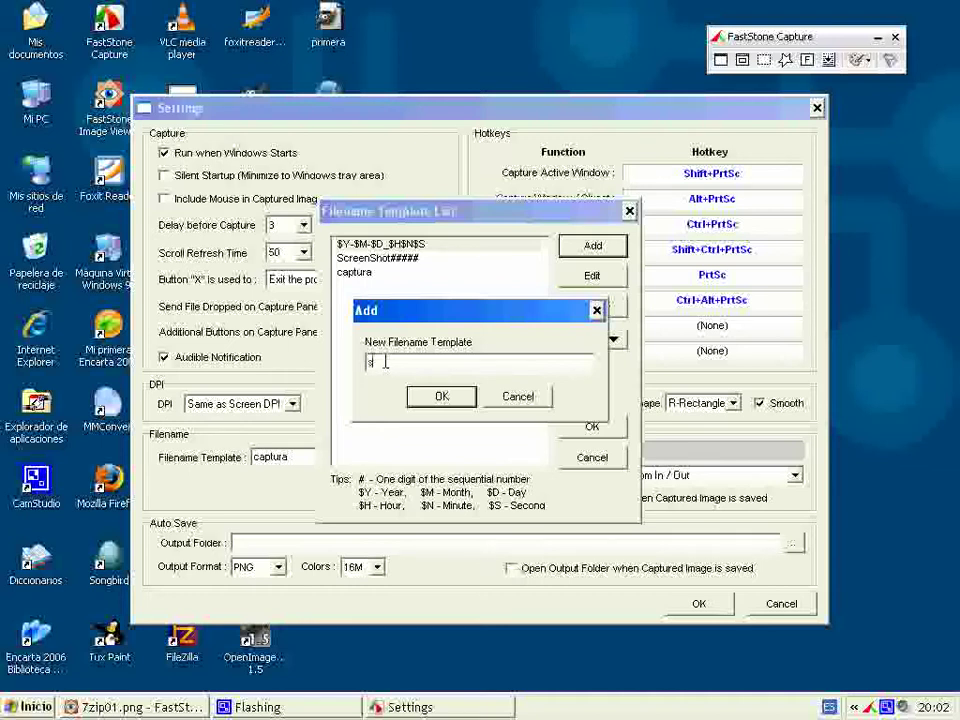
text(capturar)
click(441, 400)
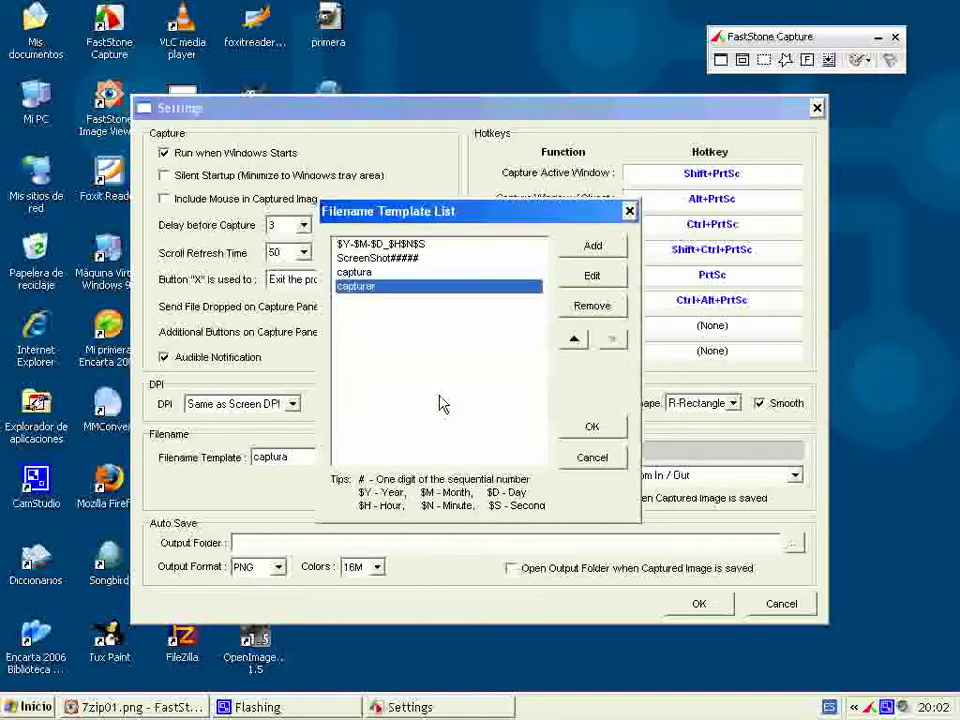
click(591, 428)
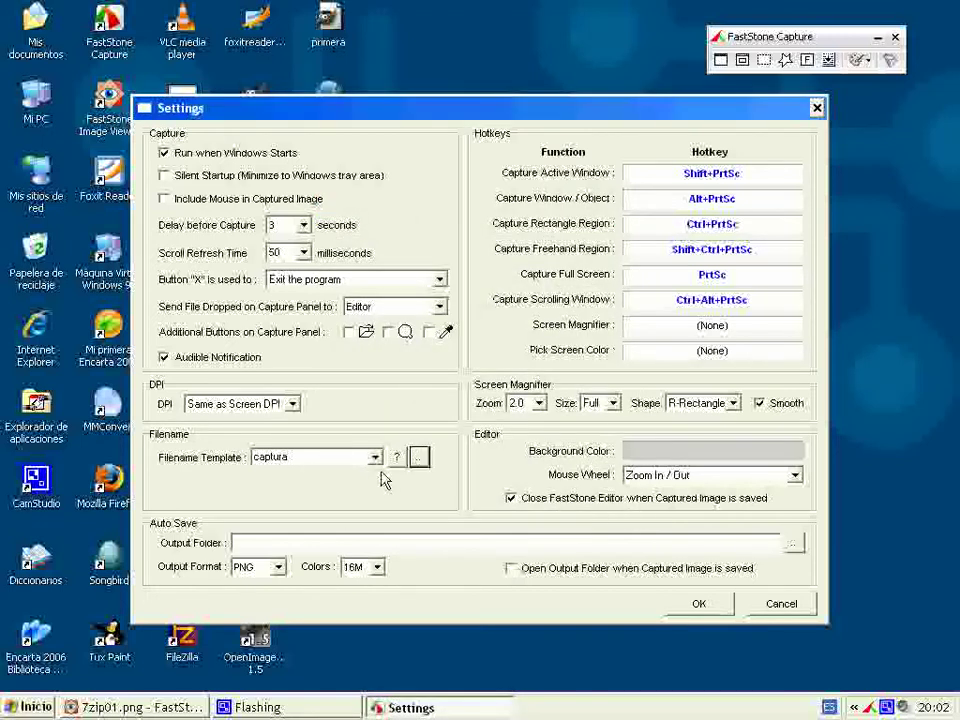
Try "capturar" as the filename template, and switch back to "captura".
click(375, 457)
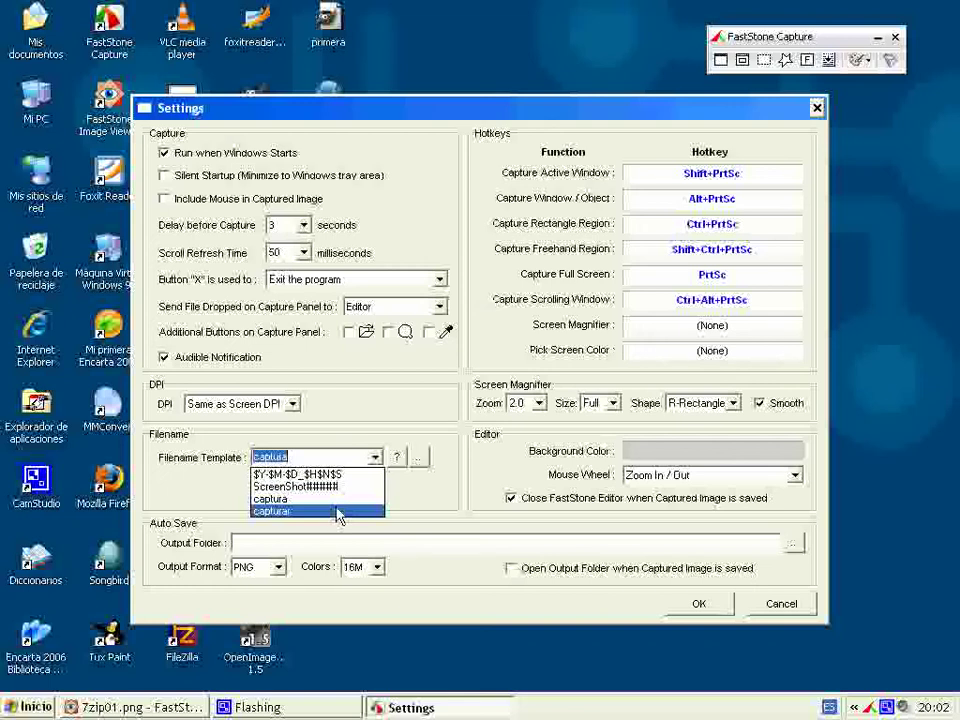
click(338, 513)
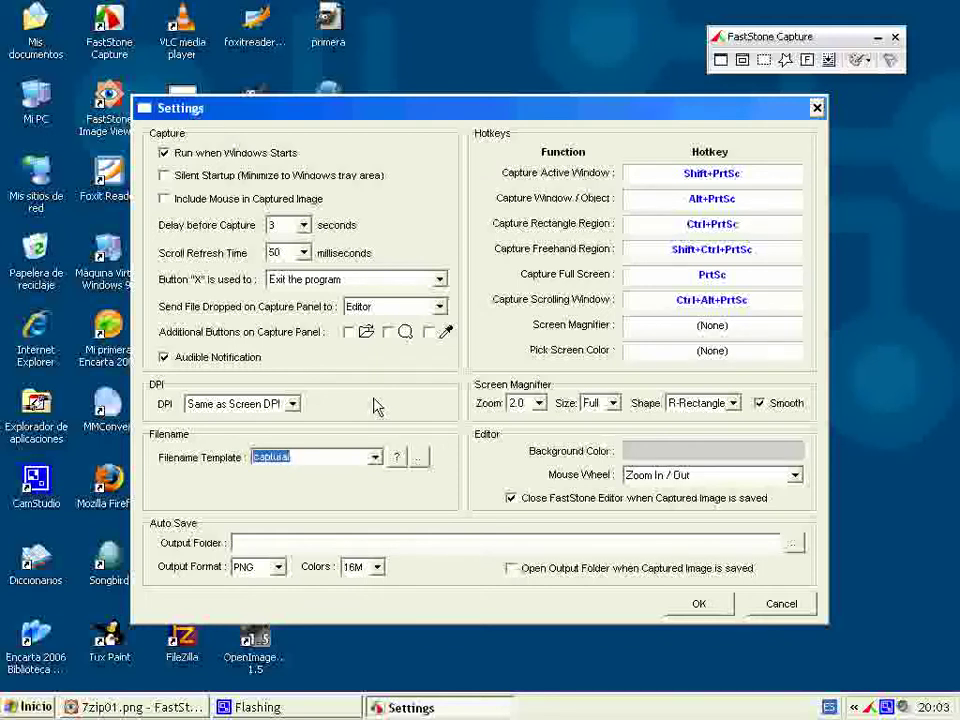
click(375, 457)
click(344, 500)
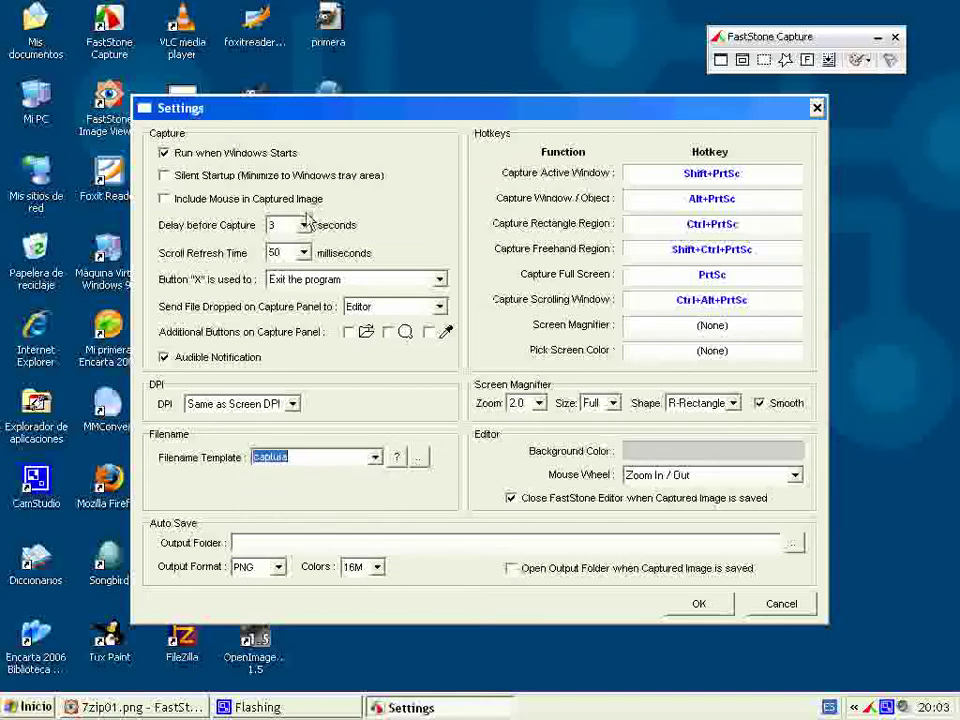
Set the delay before capture to 0 seconds, turn off running at Windows startup, and apply the settings.
click(303, 225)
click(290, 245)
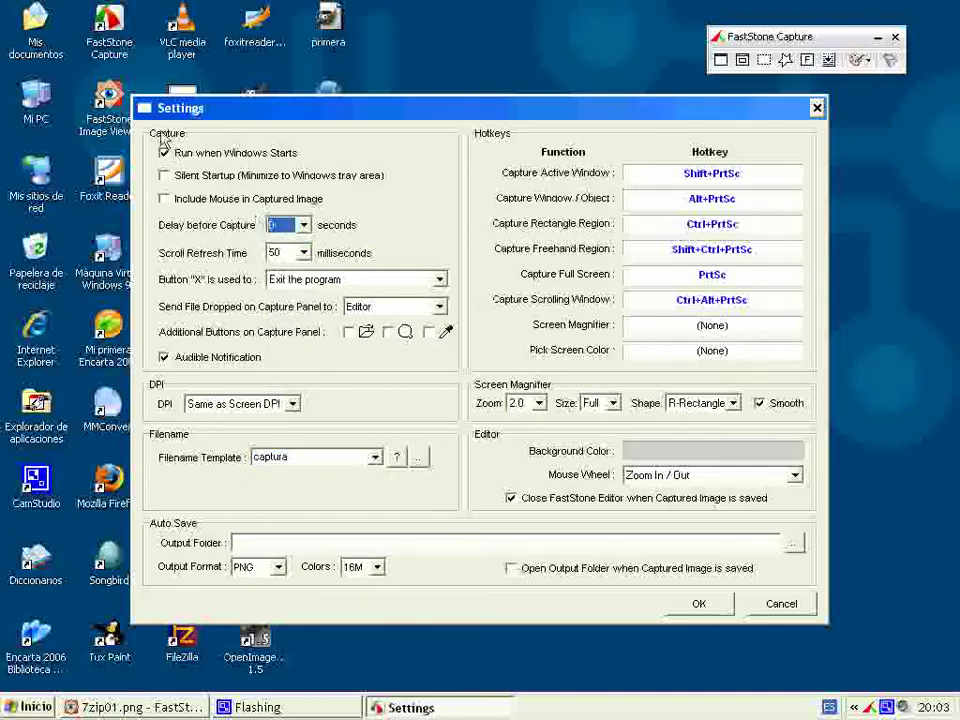
click(164, 153)
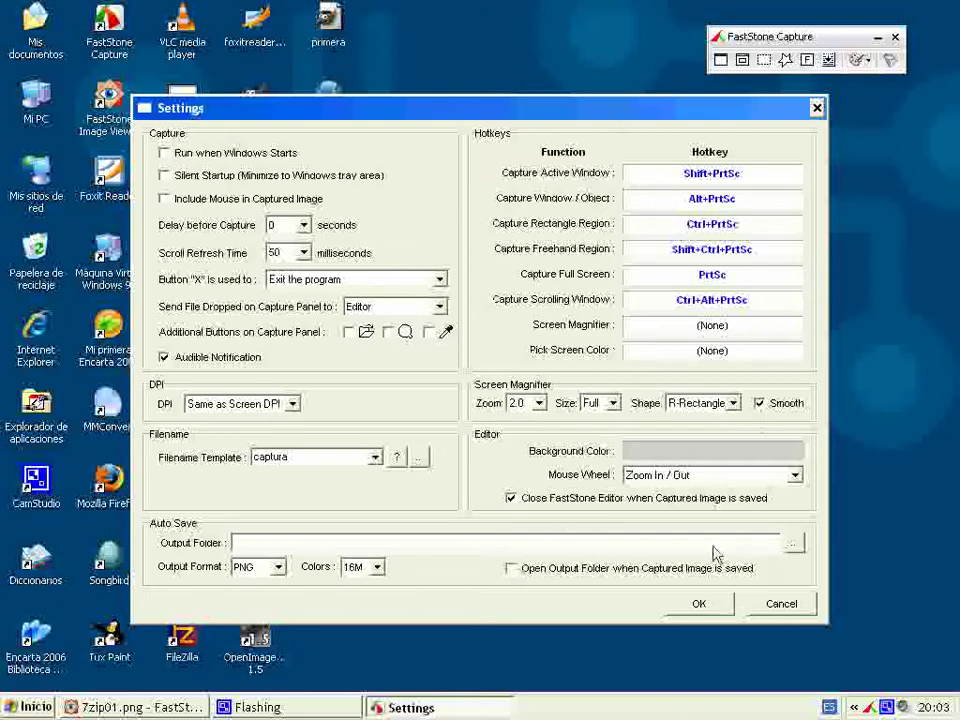
click(700, 605)
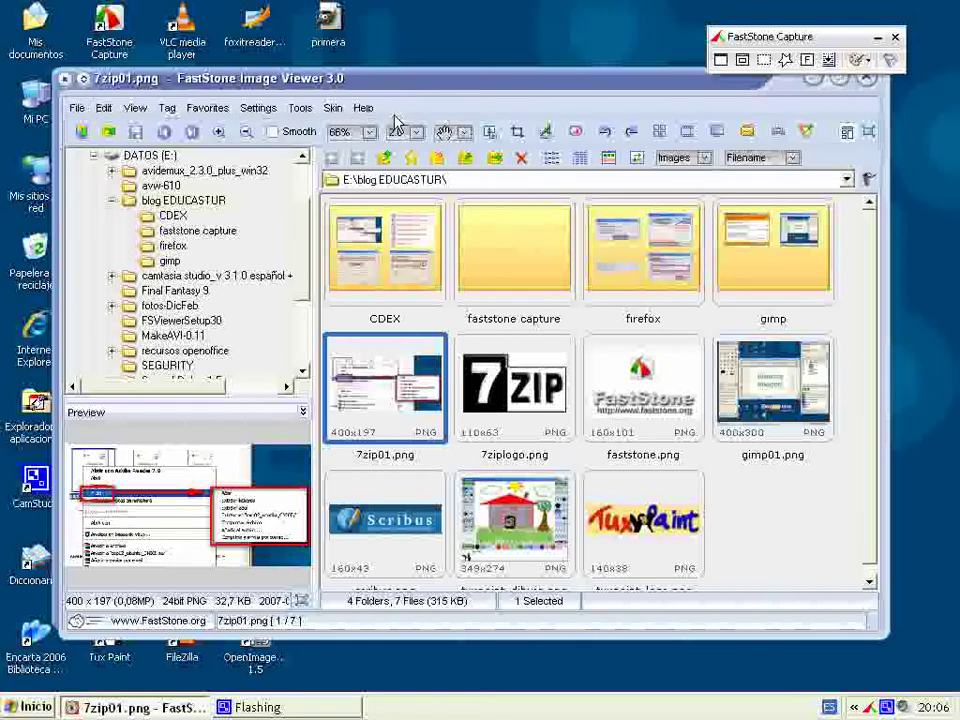
Capture only the menu bar of the FastStone Image Viewer window with the window/object capture.
click(743, 62)
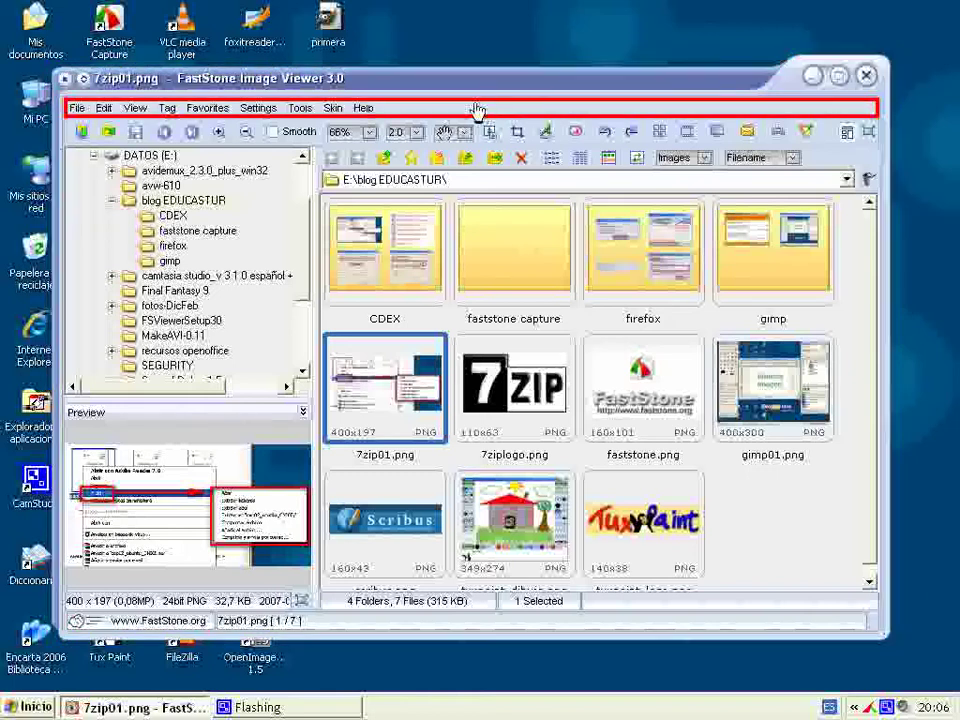
click(395, 108)
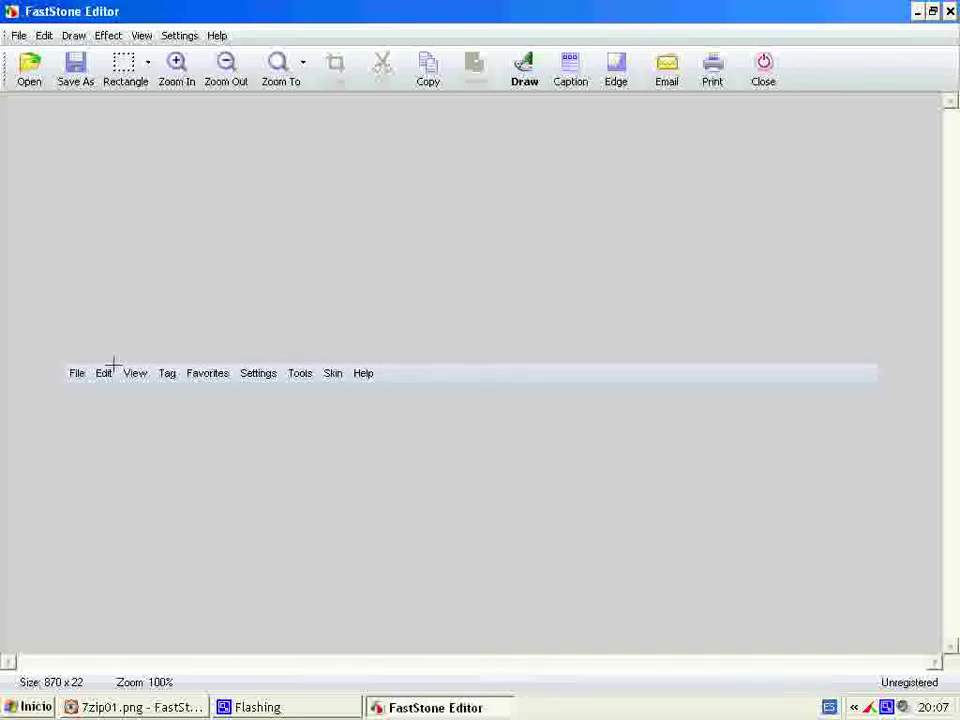
Crop the captured image to a rectangular selection of about 348 x 22 pixels around the File to Help entries.
click(146, 72)
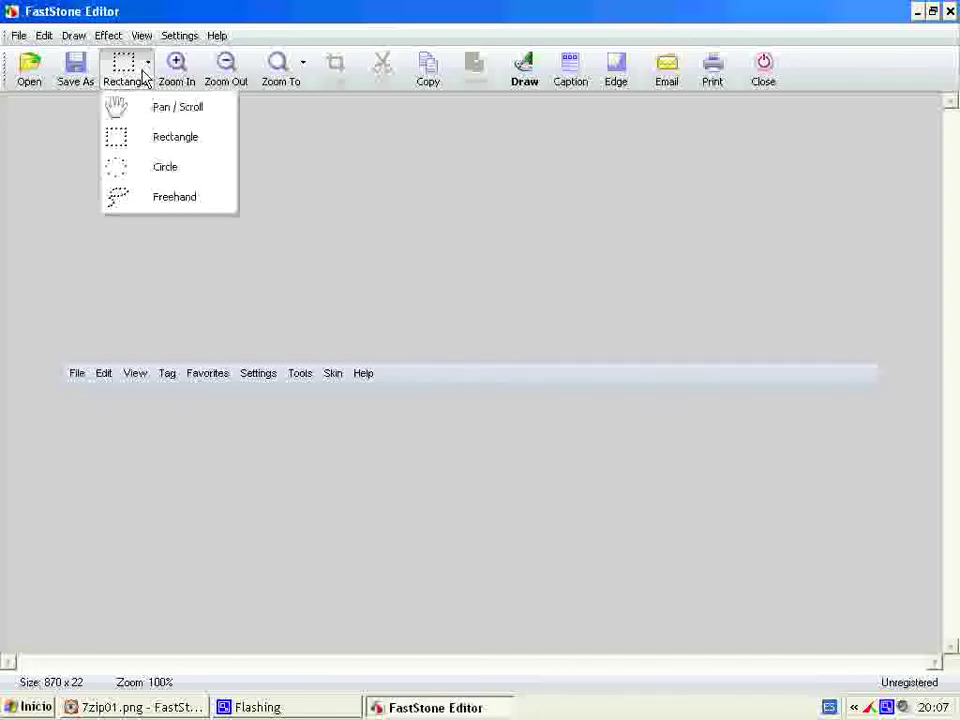
click(130, 143)
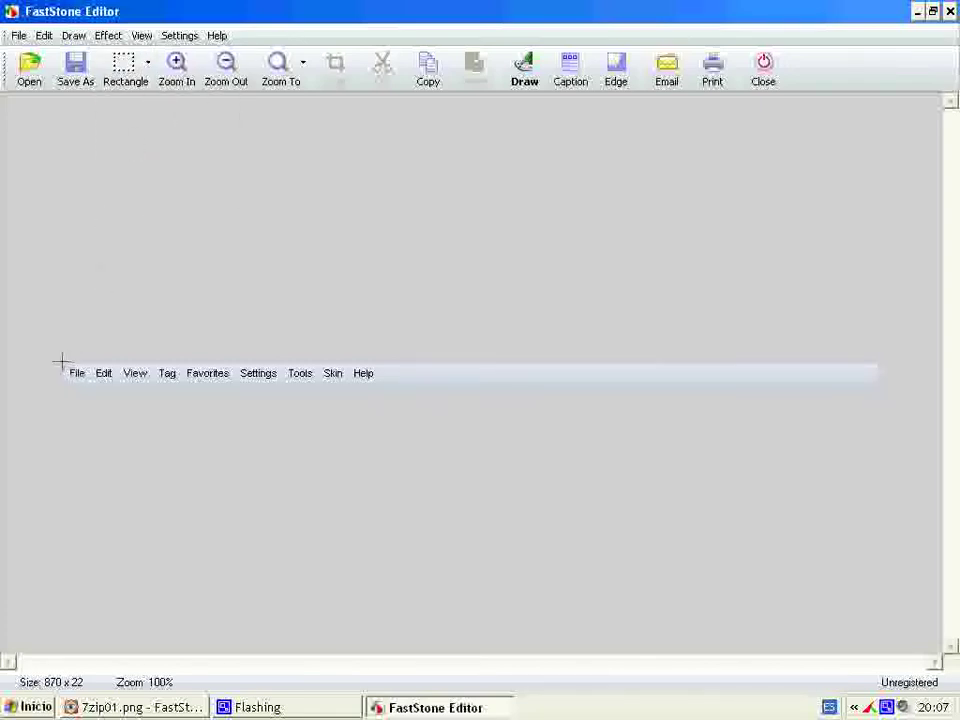
drag(98, 384, 389, 404)
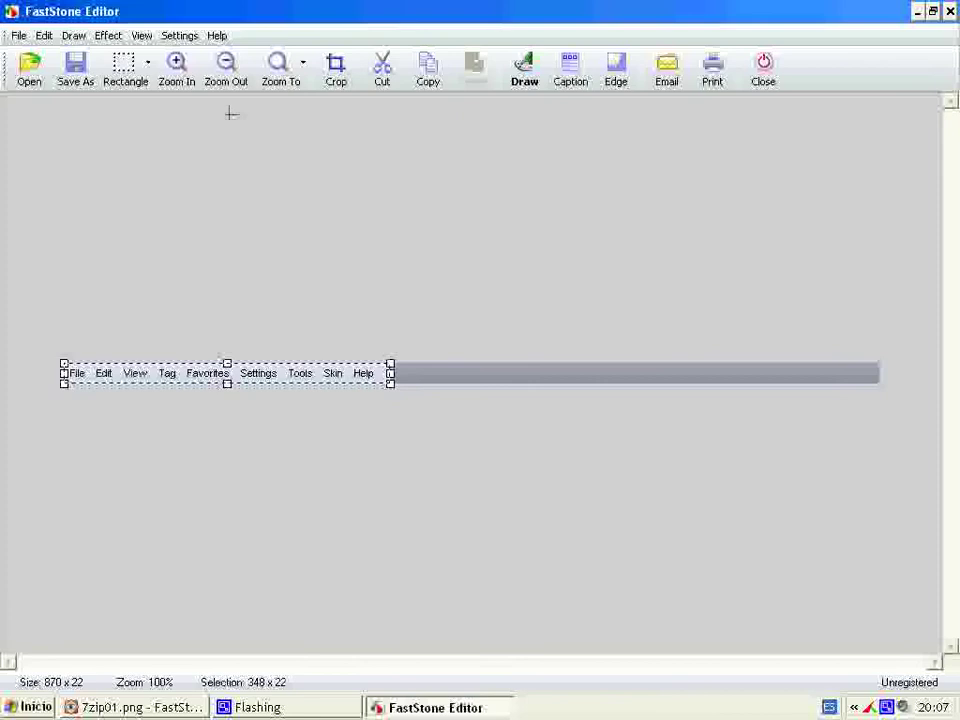
click(336, 68)
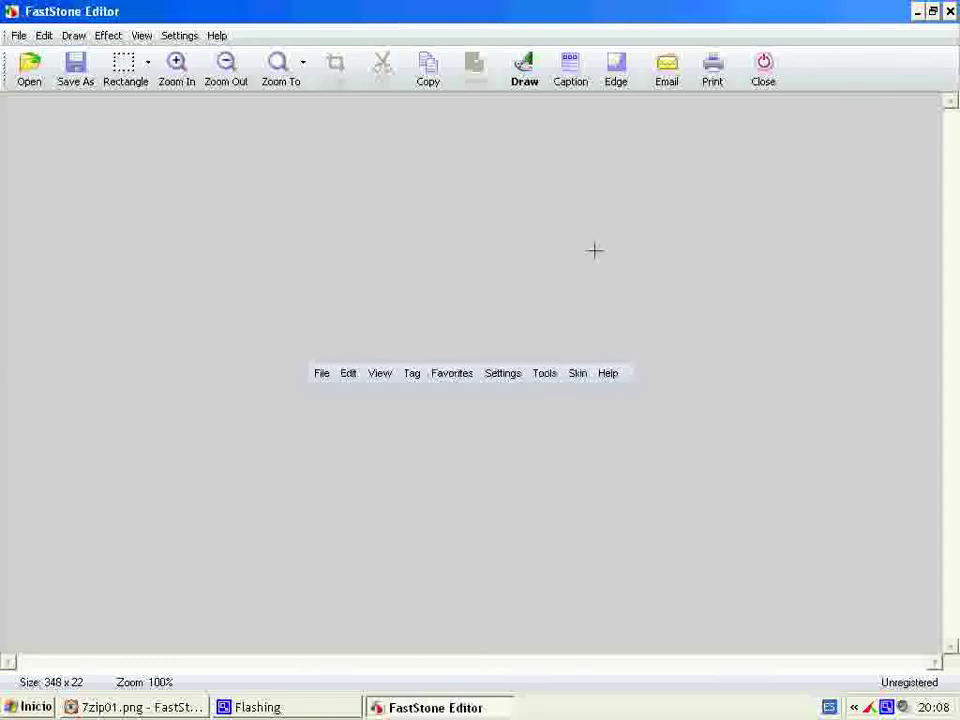
click(77, 70)
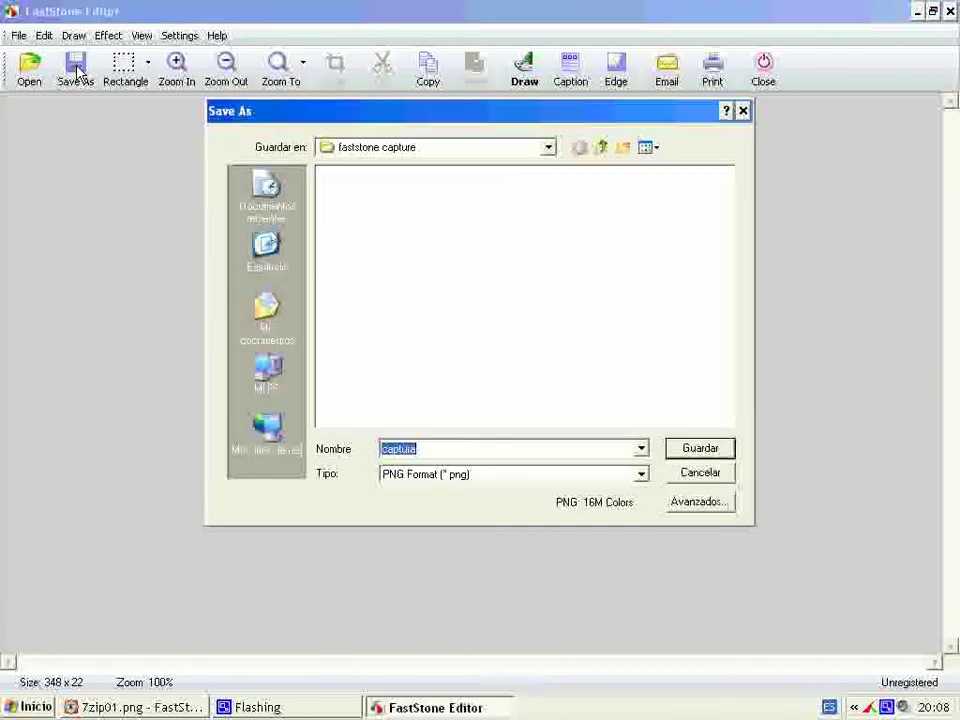
click(290, 262)
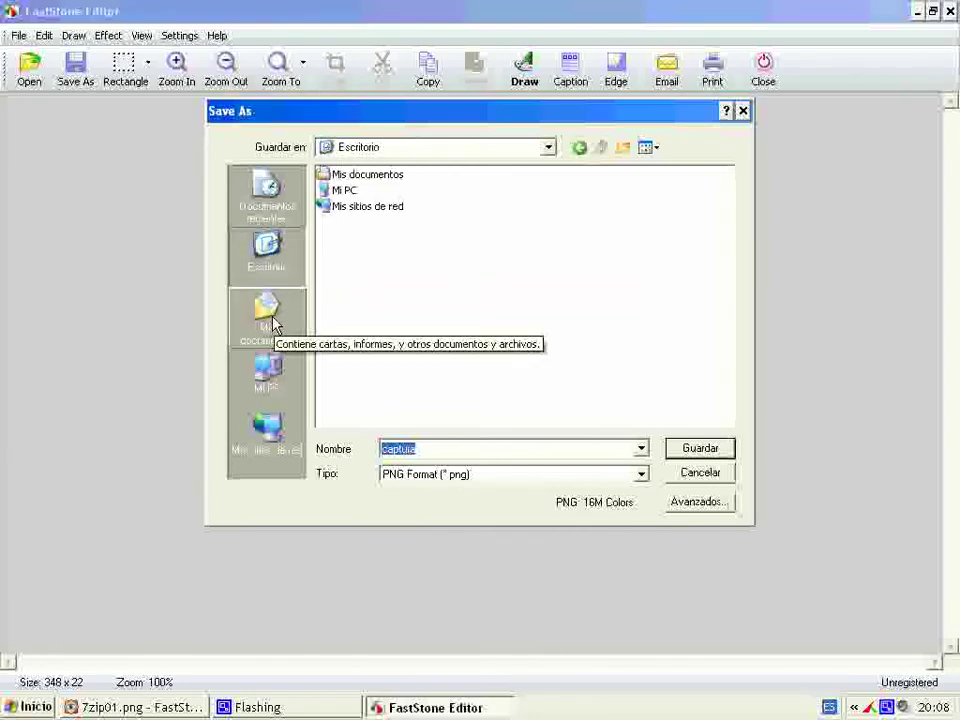
click(273, 390)
double_click(358, 206)
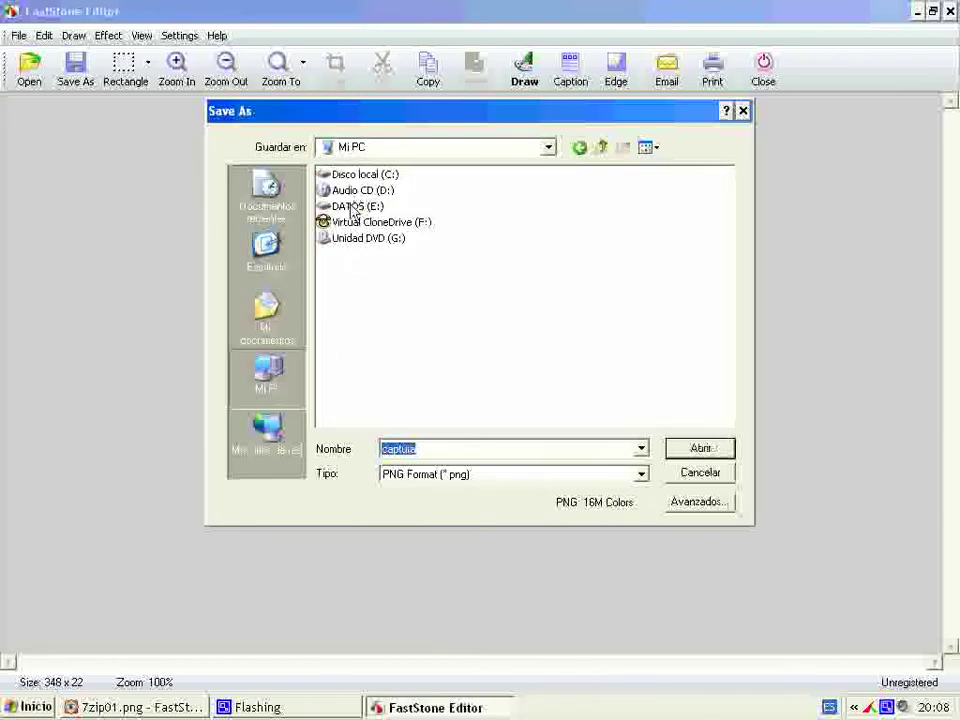
double_click(360, 206)
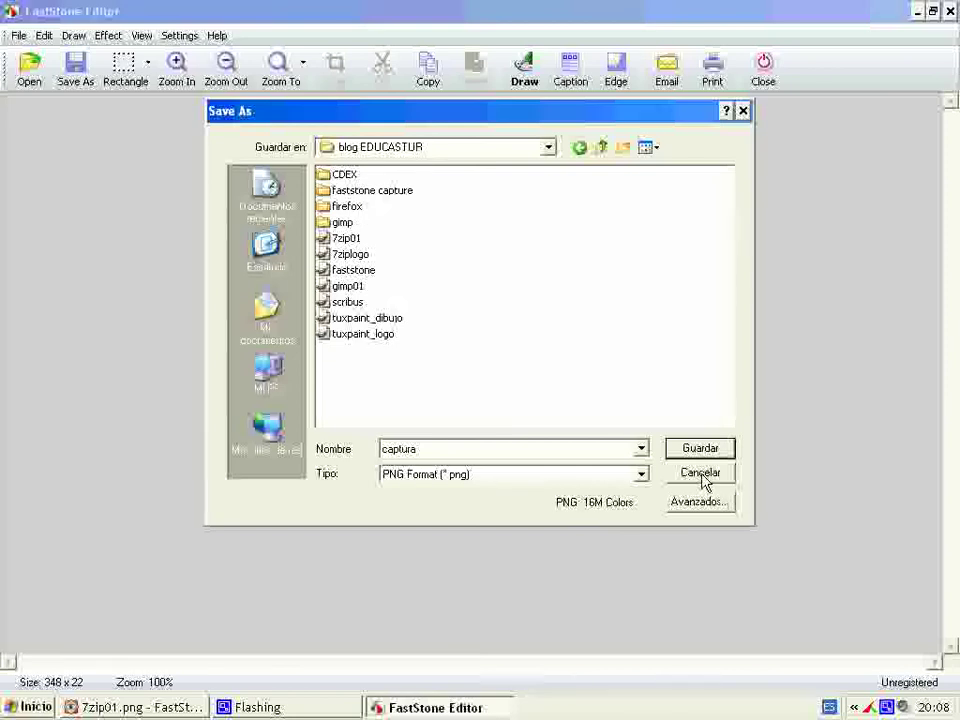
double_click(369, 190)
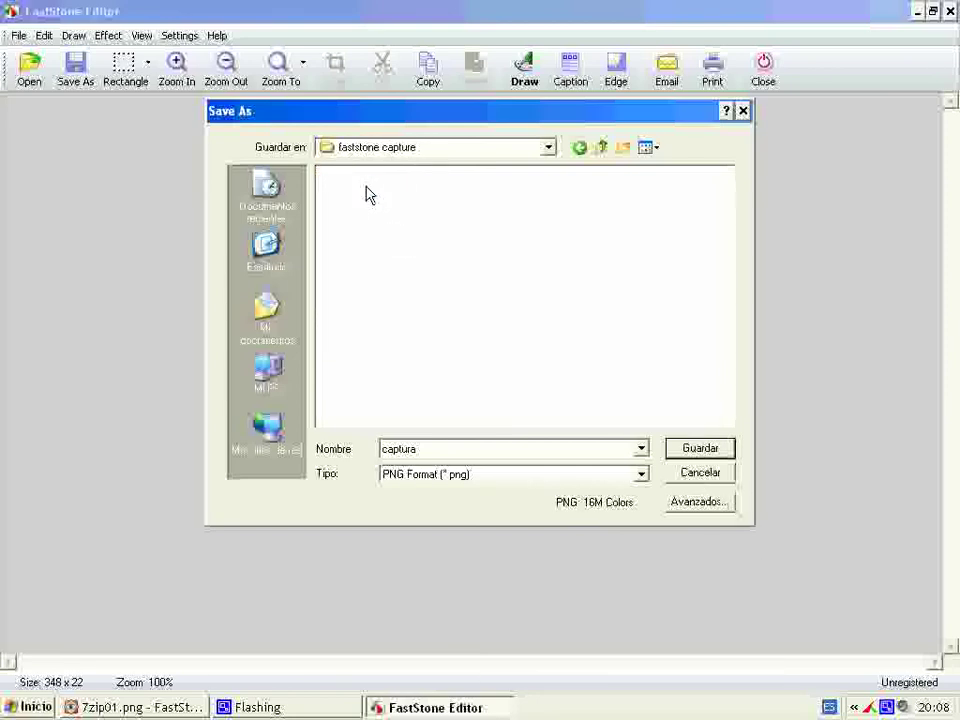
click(702, 476)
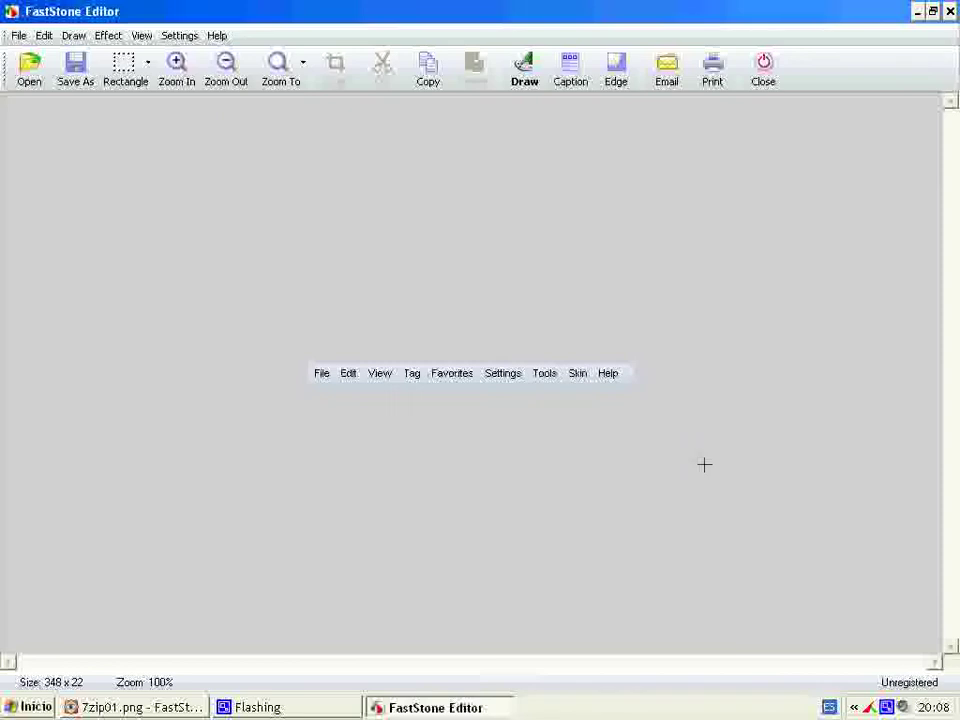
Start saving the cropped image in the "faststone capture" folder under the file name "faststone01".
click(77, 70)
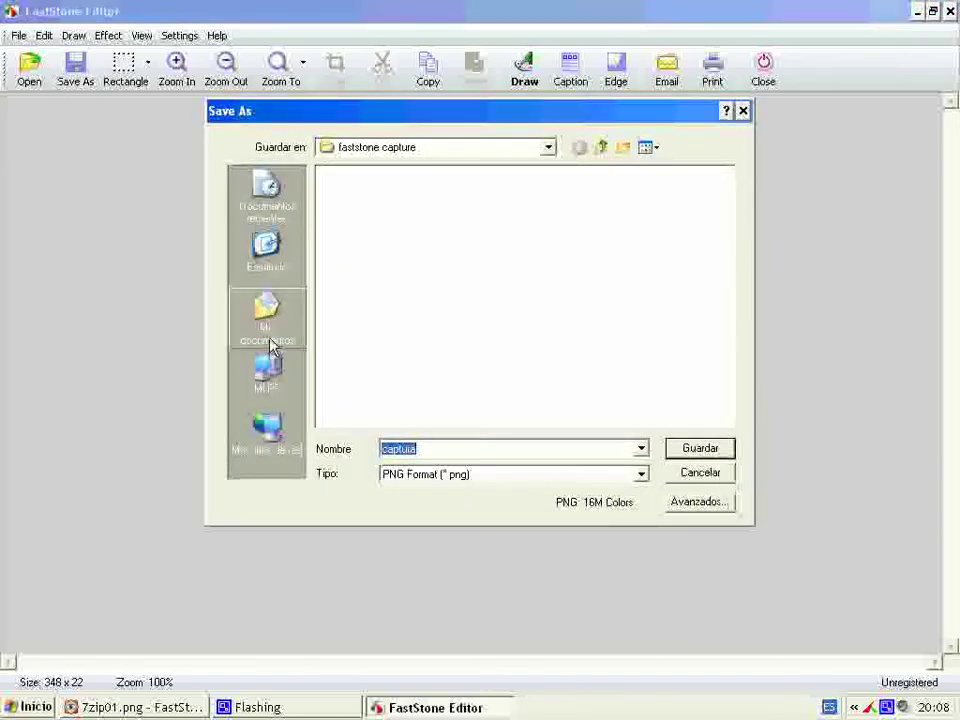
click(427, 448)
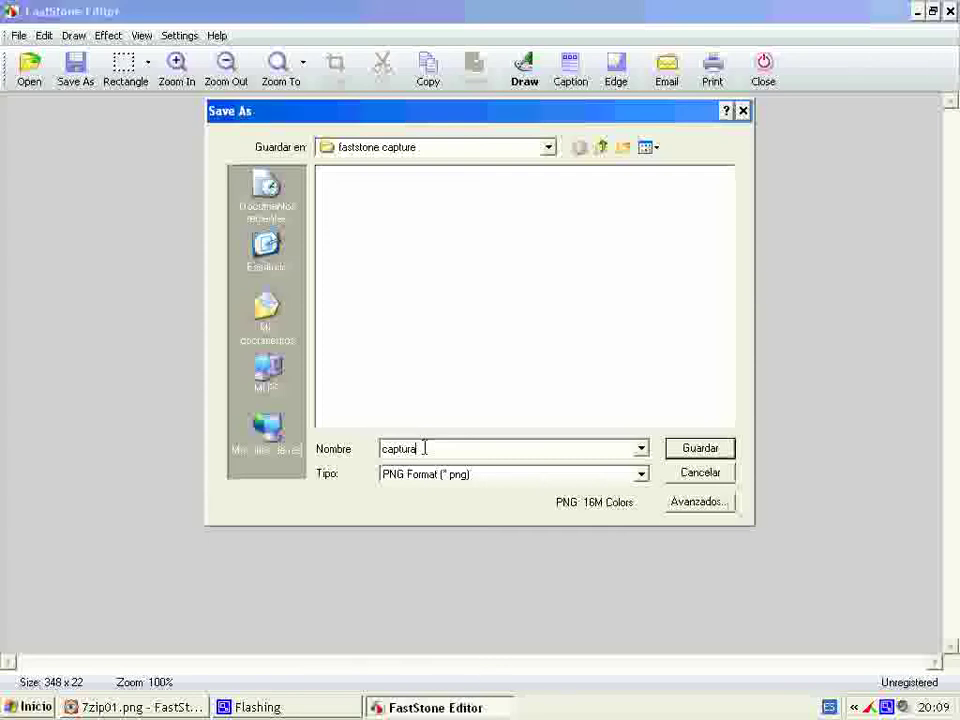
key(BackSpace)
key(BackSpace)
key(BackSpace)
key(BackSpace)
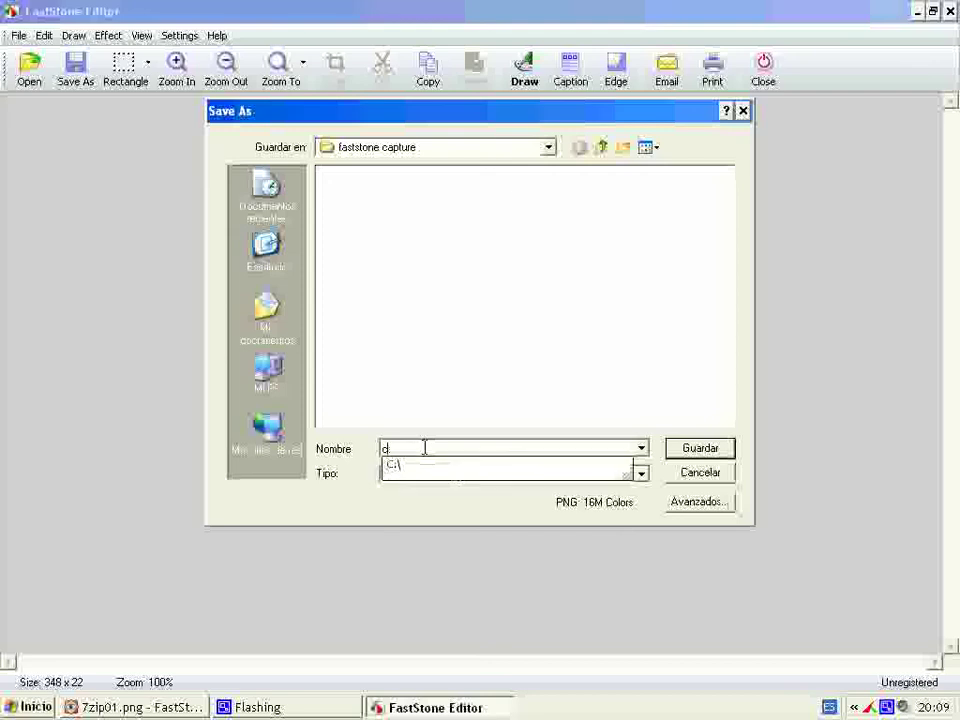
text(faststone)
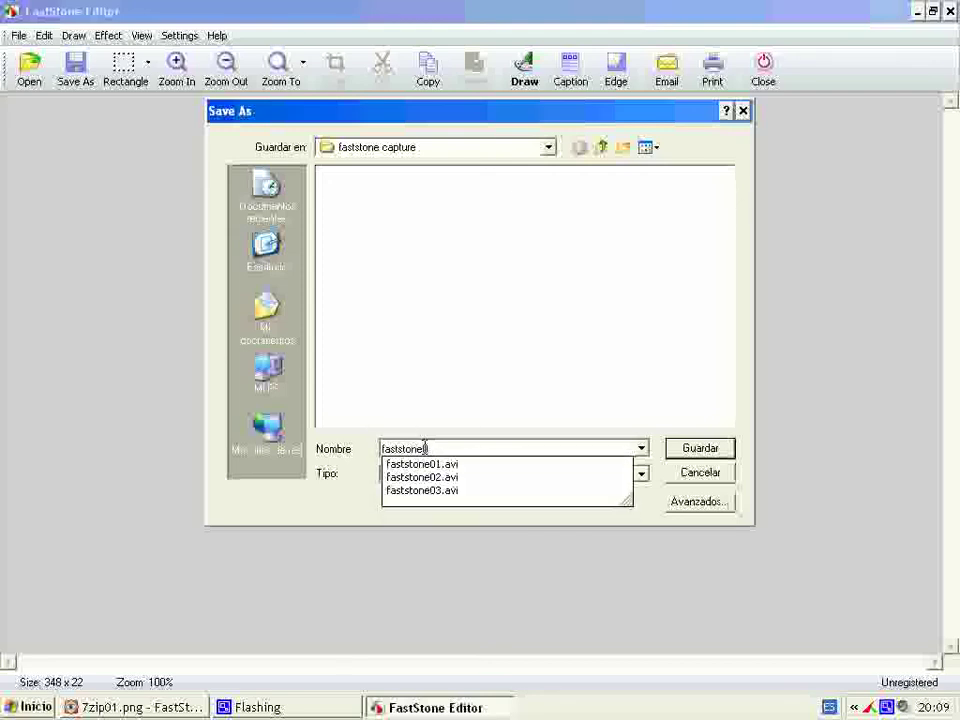
text(01)
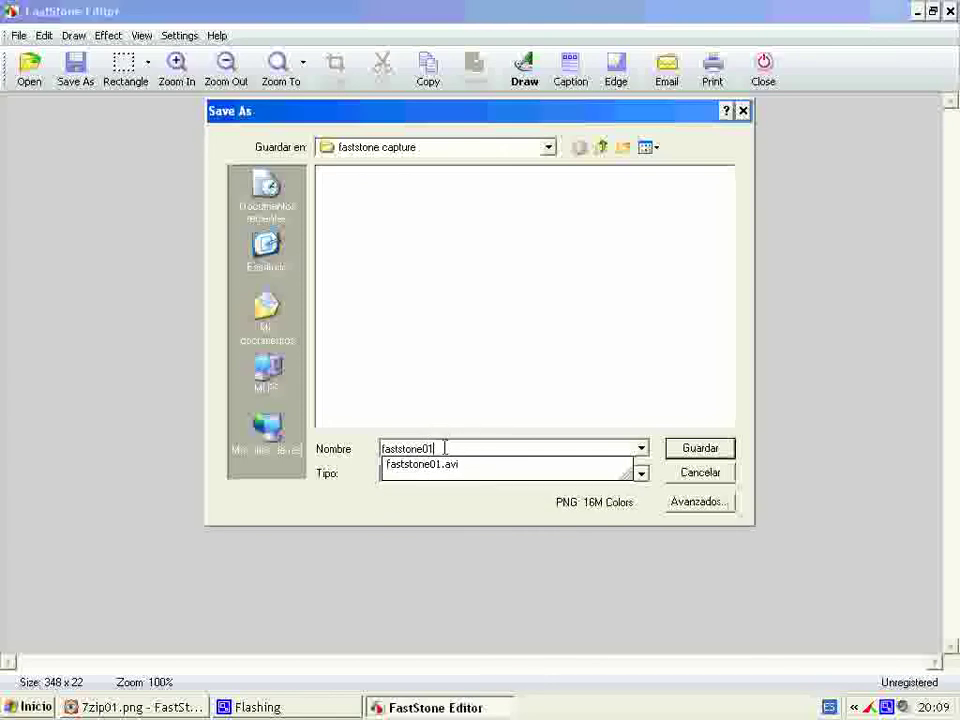
click(364, 491)
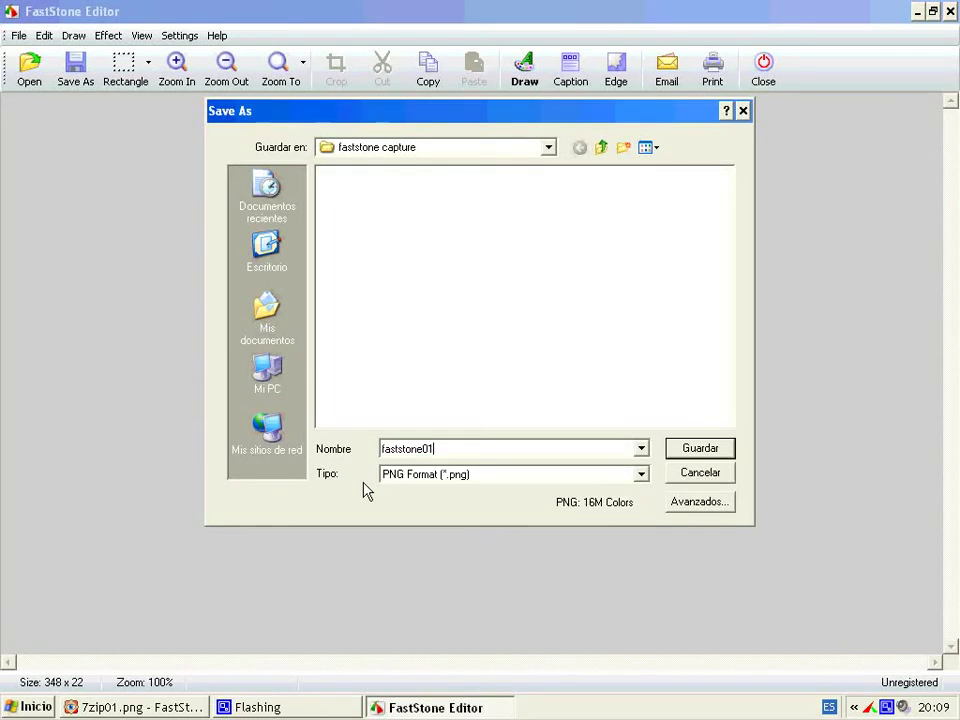
Choose PNG Format (*.png) as the file type and save the image.
click(641, 474)
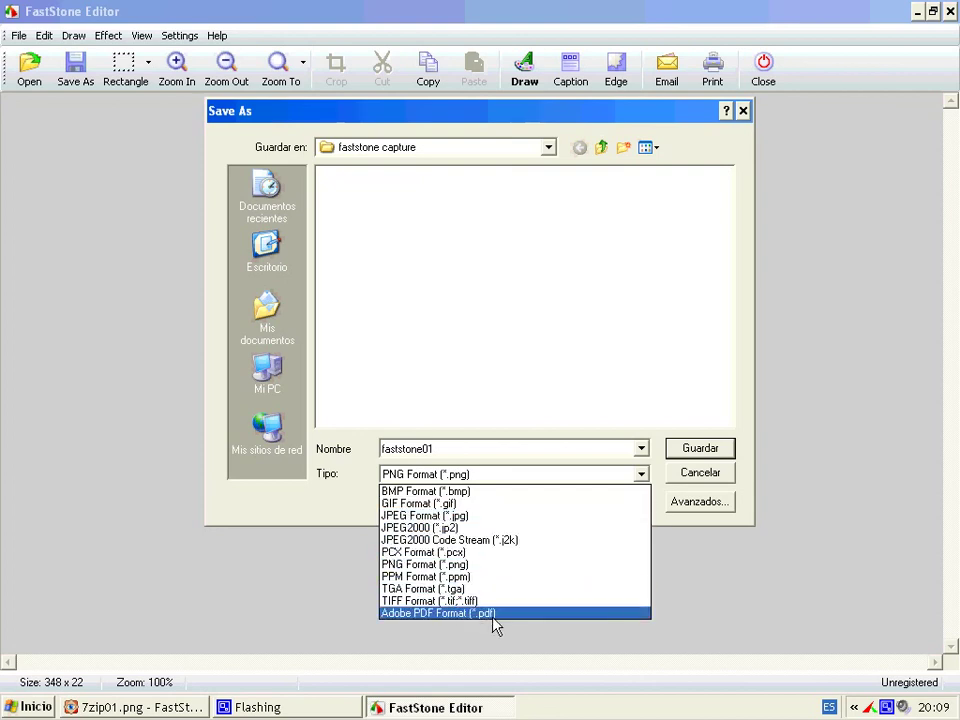
click(508, 564)
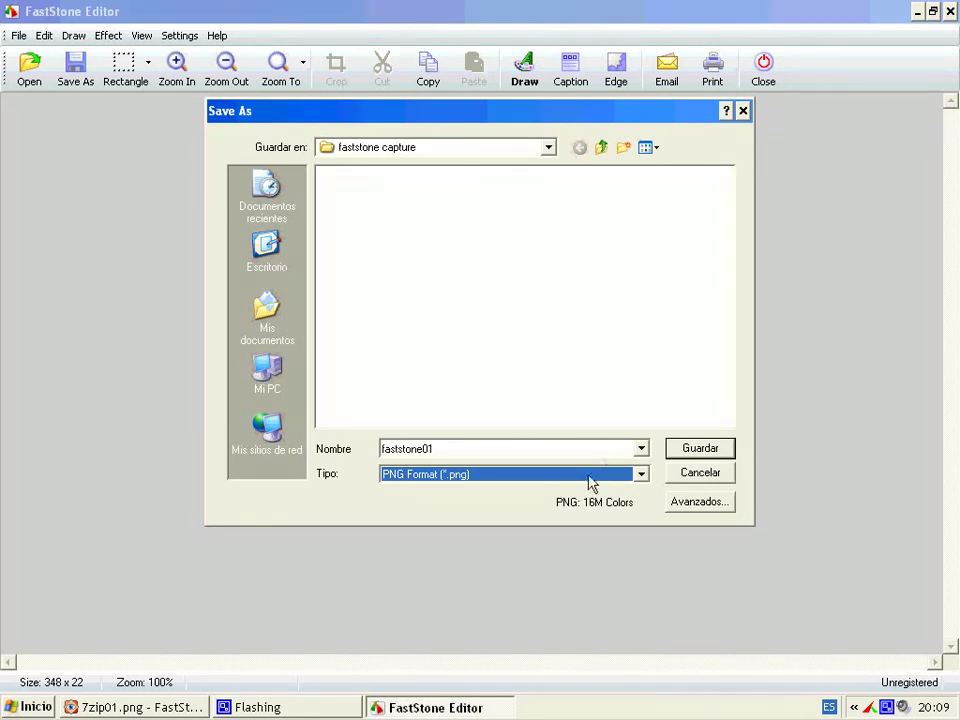
click(700, 449)
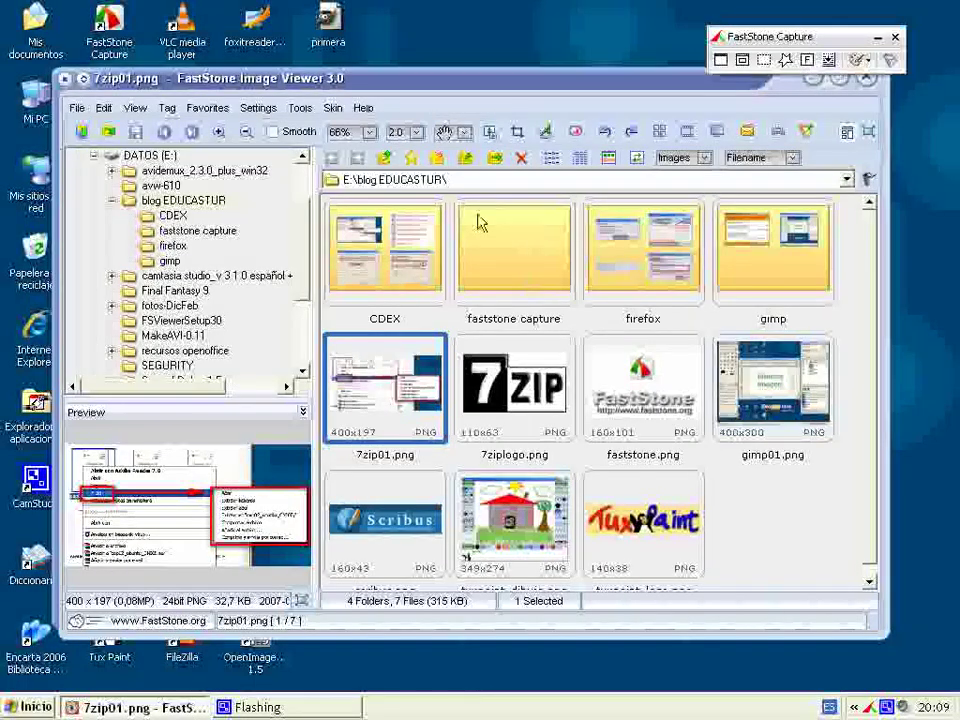